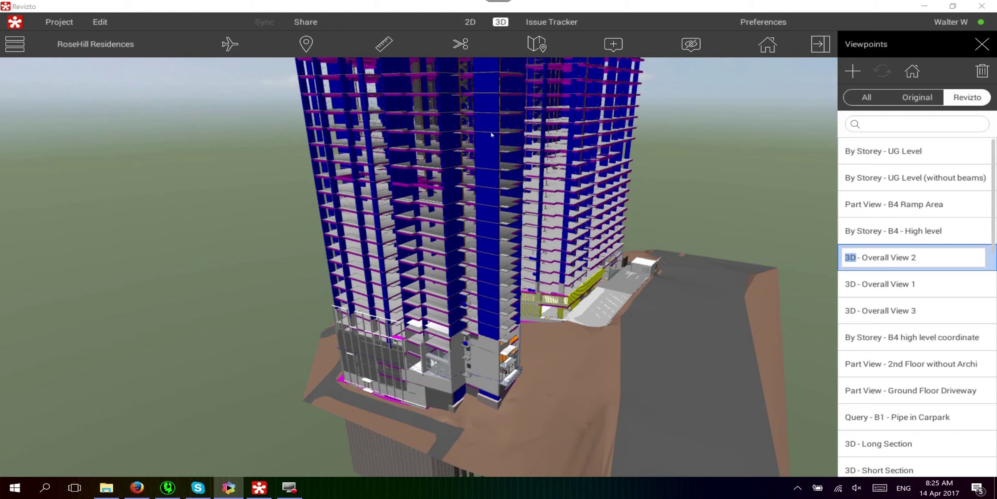
- Zoom into the HCS 101 FP - B04 - High Level sheet and teleport to 3D at a services spot
left_click(470, 23)
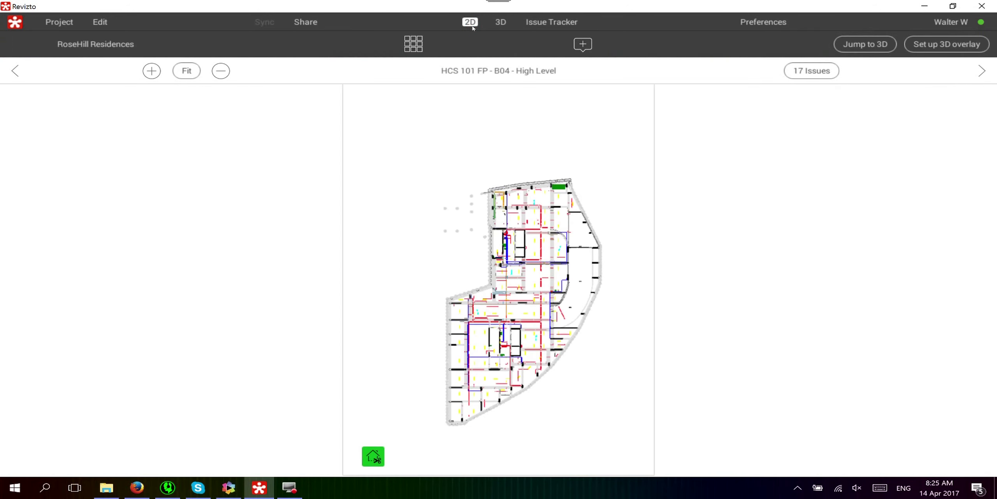
scroll(508, 267, "up", 3)
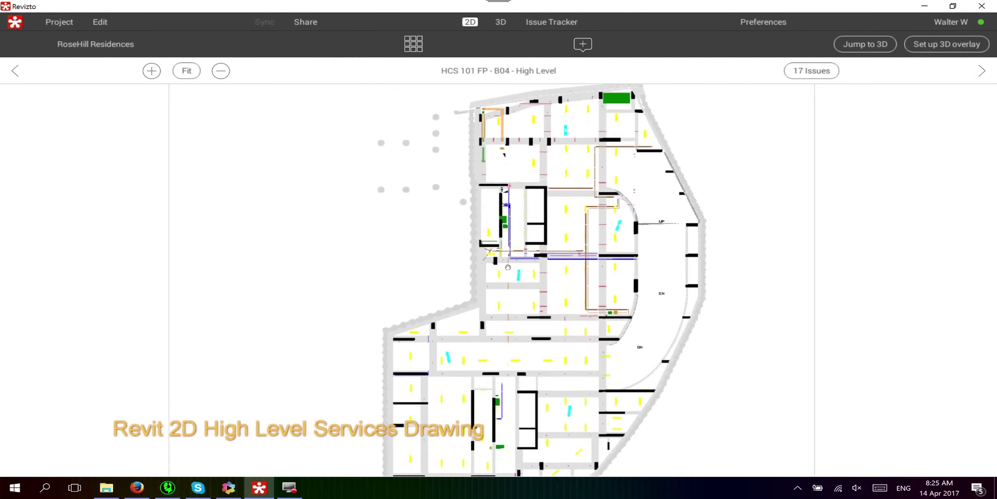
scroll(508, 267, "up", 3)
scroll(484, 234, "up", 3)
scroll(456, 194, "up", 3)
left_click(865, 44)
left_click(445, 298)
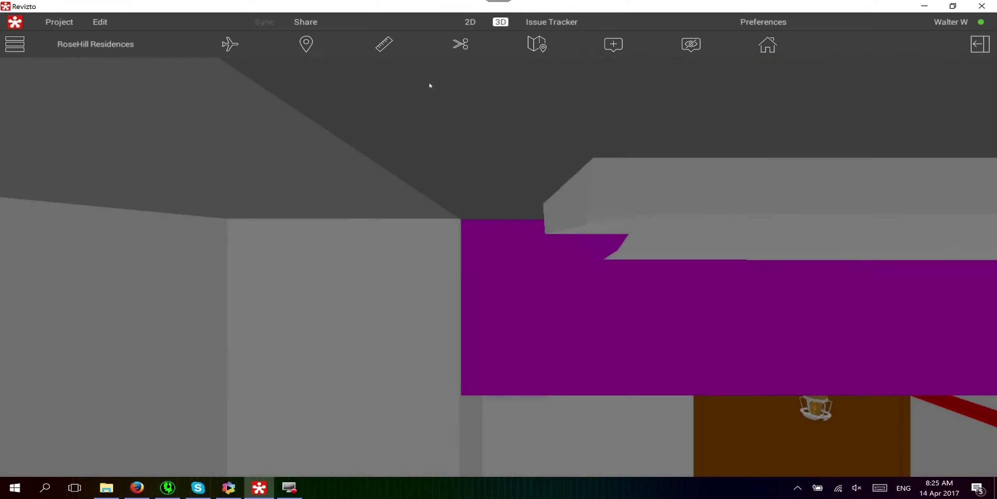
- Switch to walk mode and look up at the red pipes crossing the purple beam
left_click(230, 44)
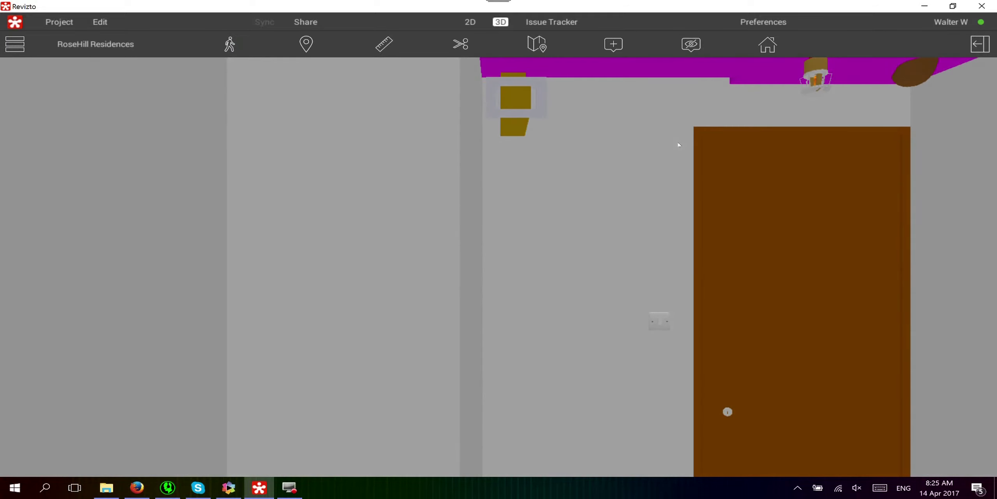
mouse_move(798, 241)
left_mouse_down()
mouse_move(429, 293)
mouse_move(409, 389)
left_mouse_up()
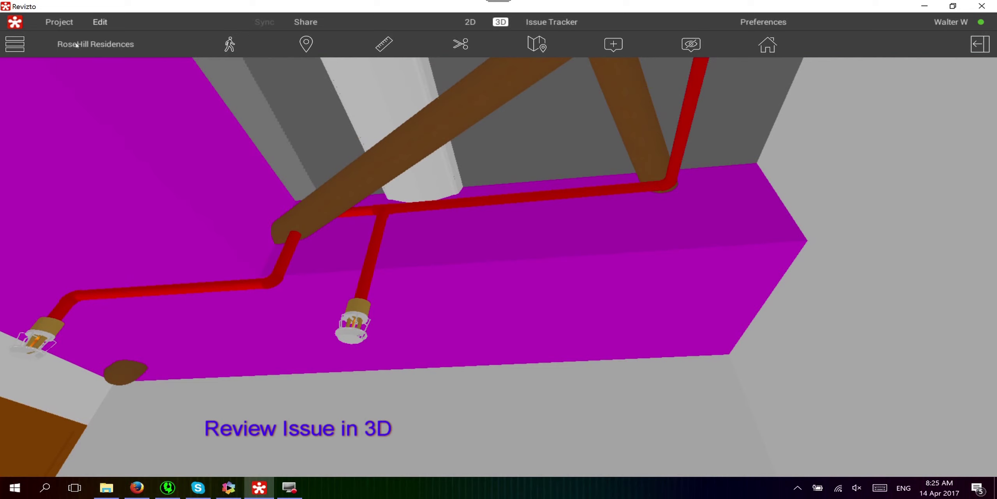
left_click(15, 44)
- Toggle Structural Framing transparency on and off in Objects, then start a new issue
left_click(25, 70)
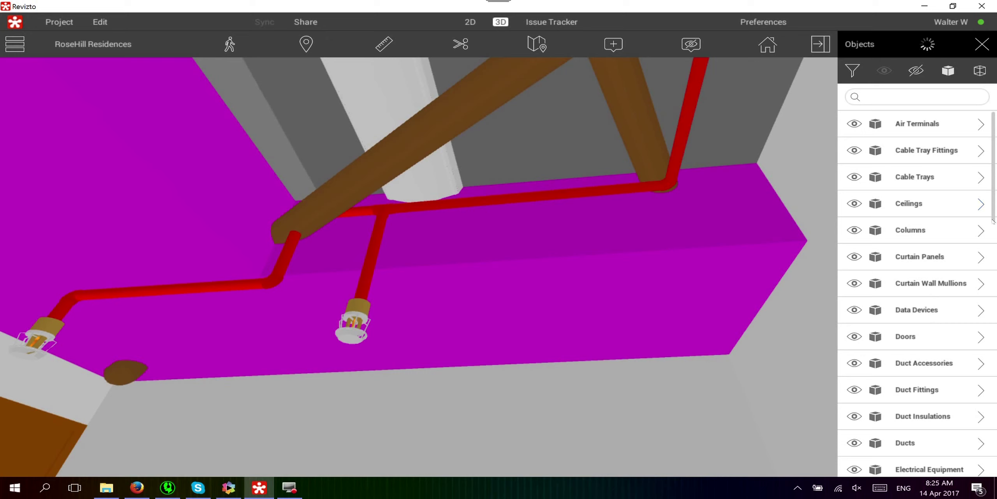
left_click_drag(994, 221, 994, 439)
scroll(946, 423, "down", 1)
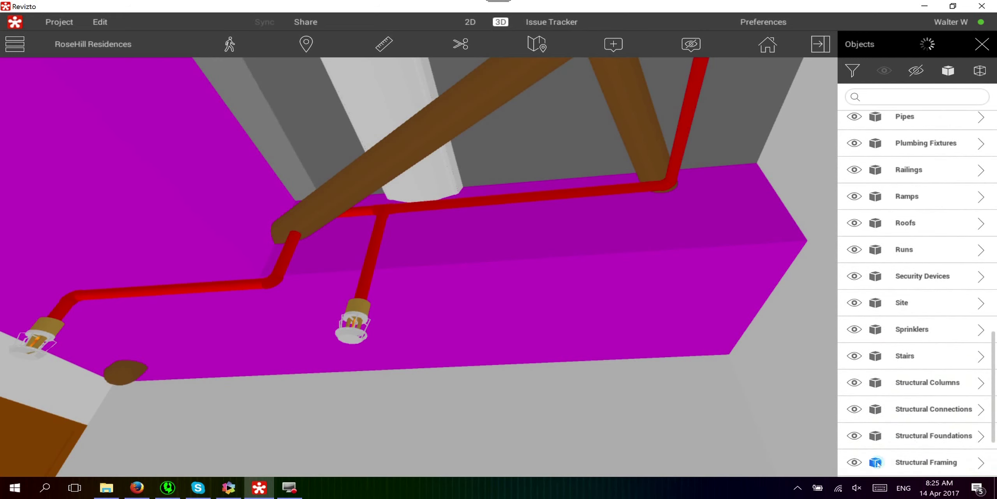
left_click(876, 463)
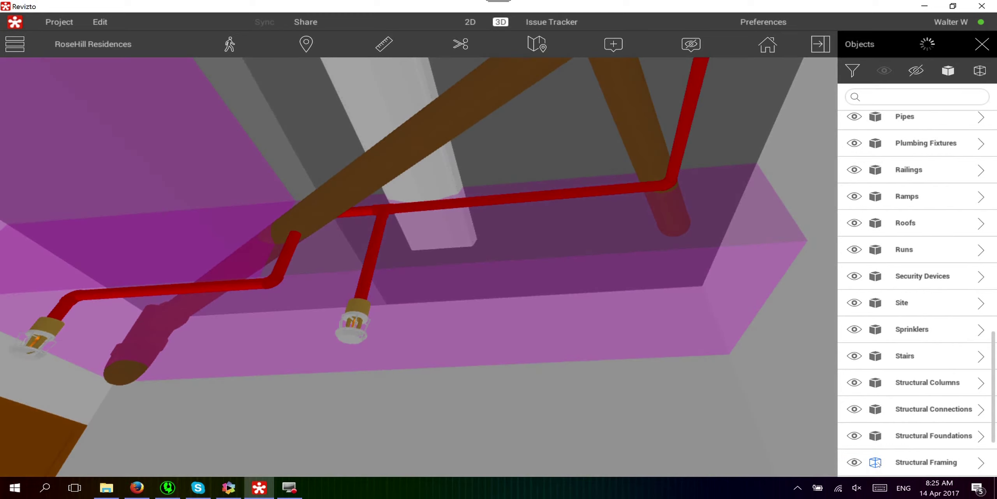
left_click(877, 462)
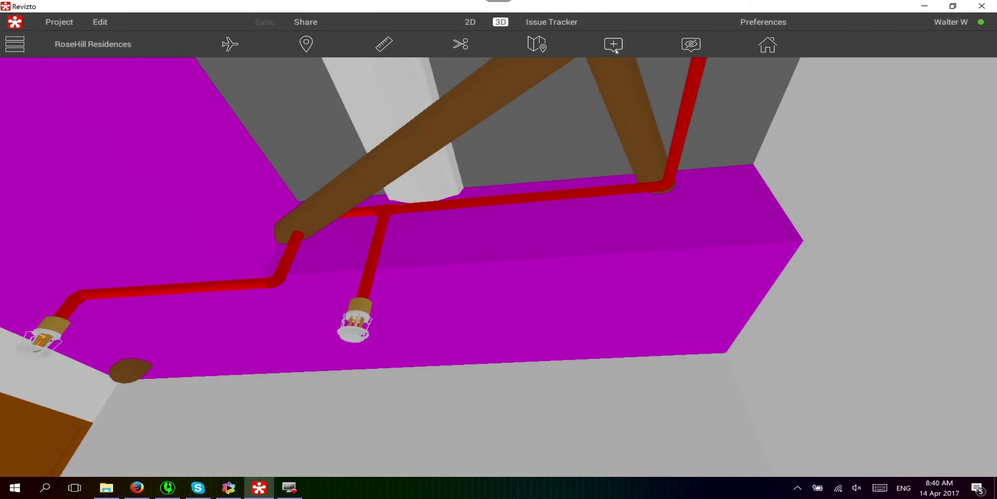
left_click(610, 42)
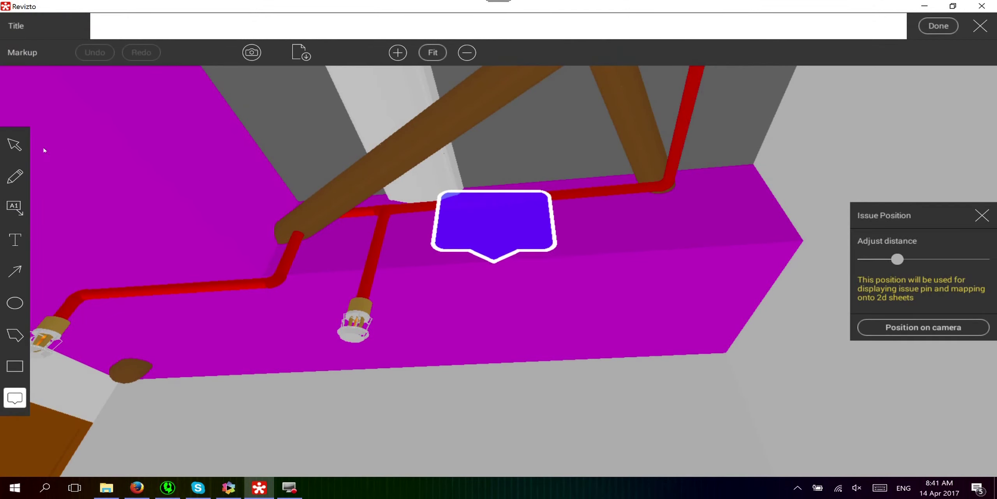
- Place an empty text callout above the brown pipe end, with its leader anchored on it
left_click(17, 208)
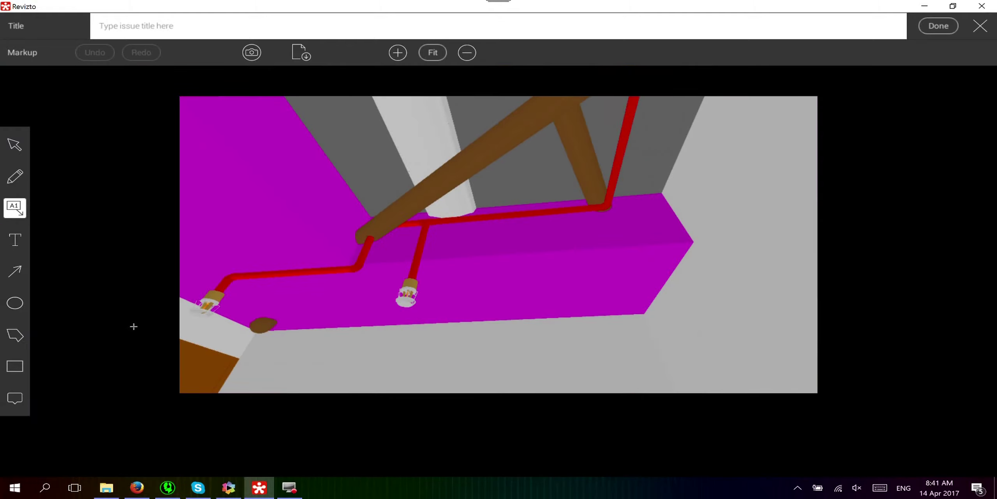
left_click(267, 320)
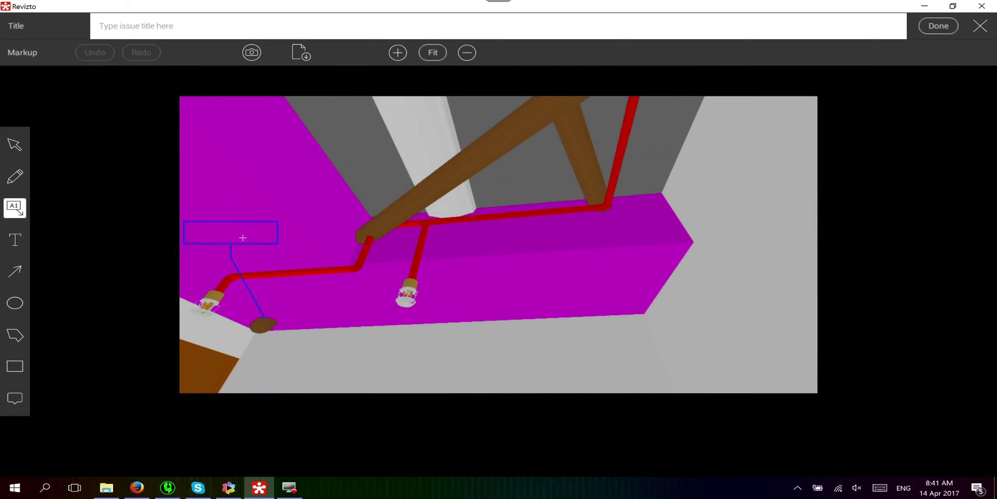
left_click(238, 235)
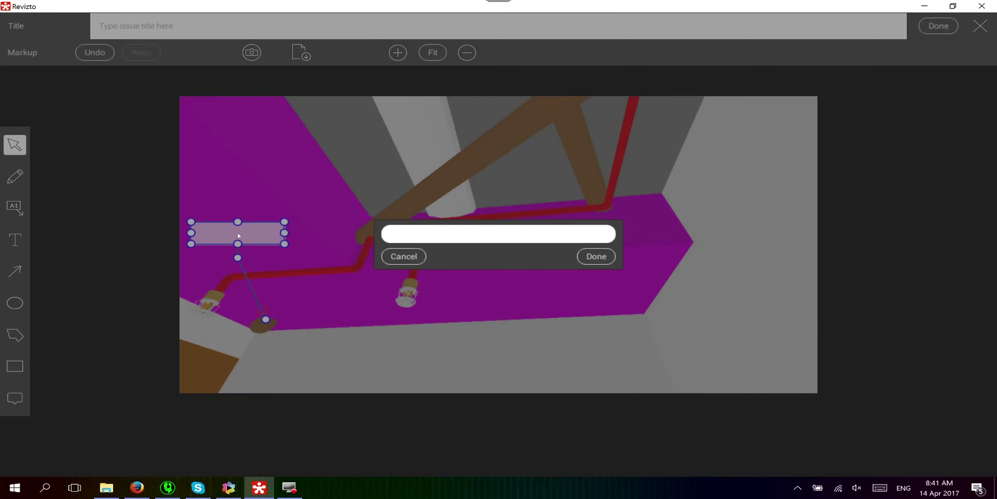
- Enter 'Waste Pipe P Trap embedded into RC Beam' as the first callout's text
type("waste Pipe ")
type("P ")
type("Trap ")
type("emb")
type("edded into RC Beam")
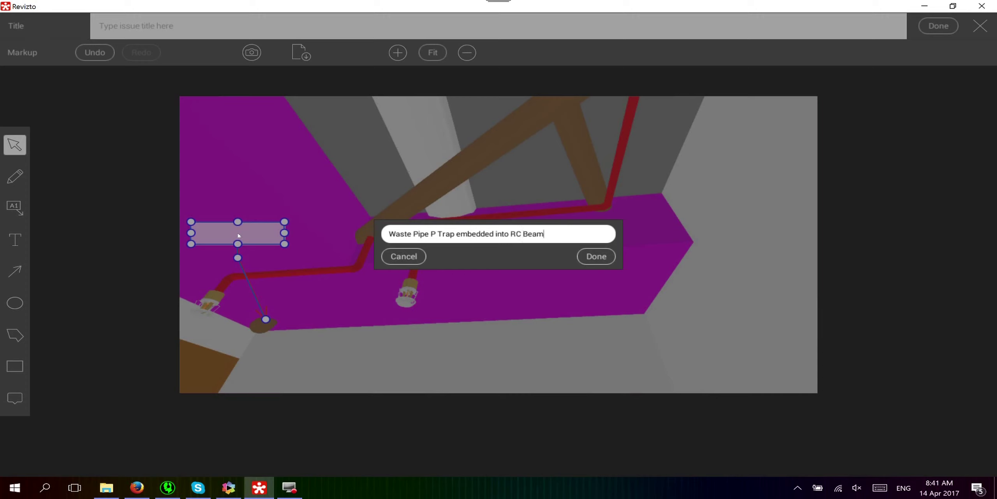
left_click(583, 256)
left_click(347, 233)
- Widen and shorten the callout box so the text fits on three lines
left_click(280, 254)
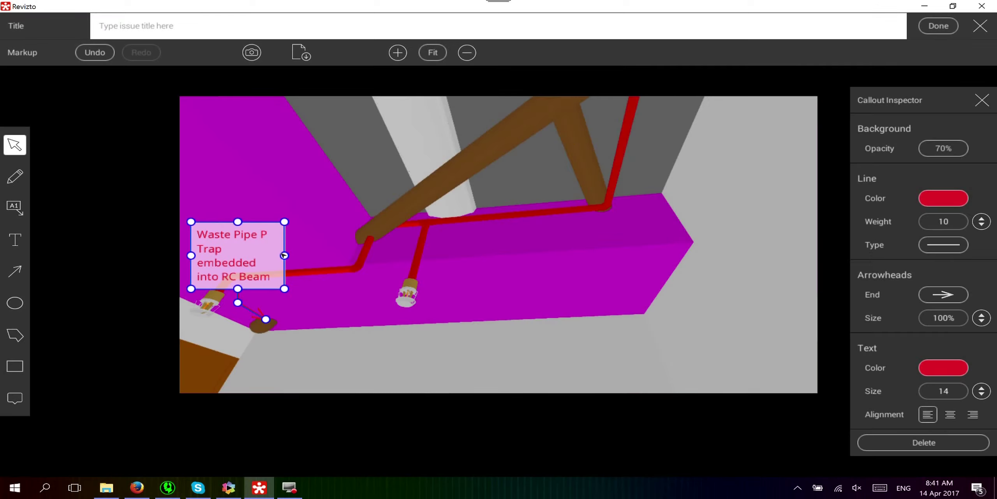
left_click_drag(285, 255, 312, 255)
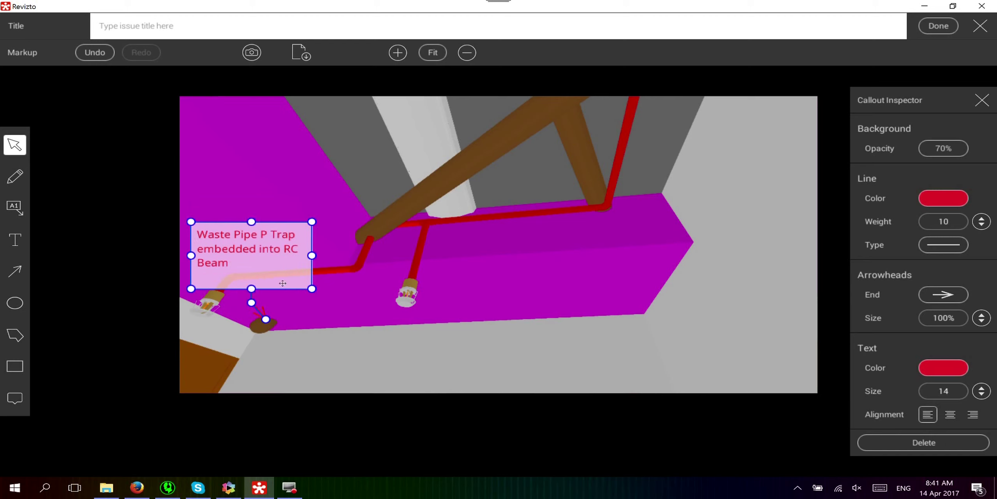
left_click_drag(252, 289, 258, 270)
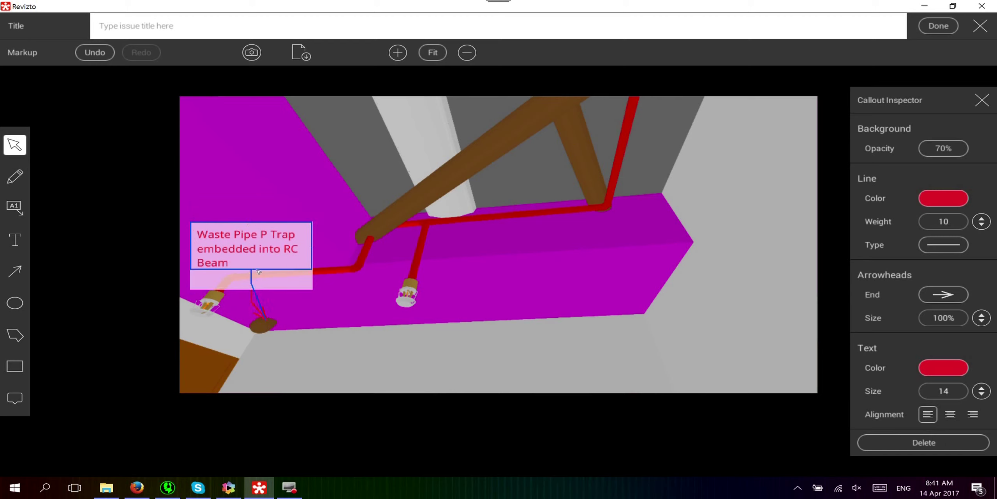
left_click(389, 191)
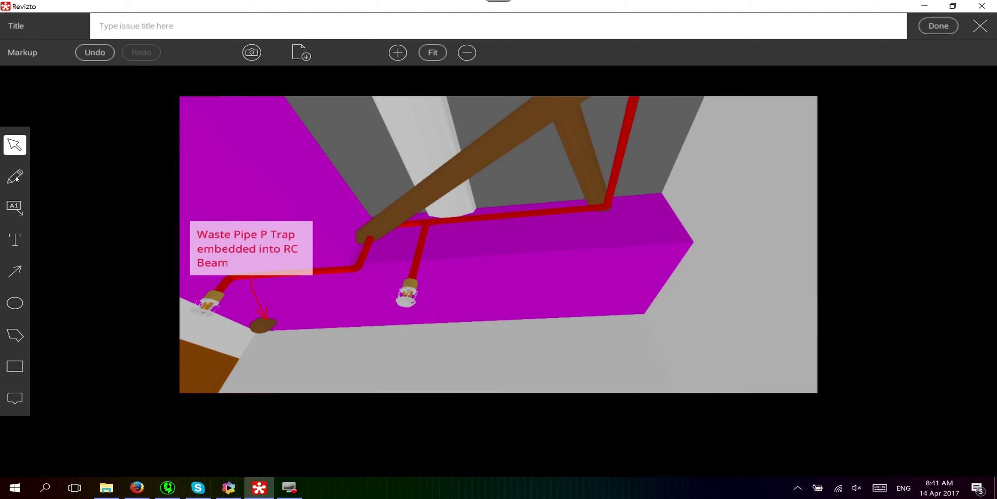
left_click(15, 207)
- Add a second callout, 'Light Fitting too high', at upper left pointing toward the pale column
left_click_drag(420, 144, 265, 137)
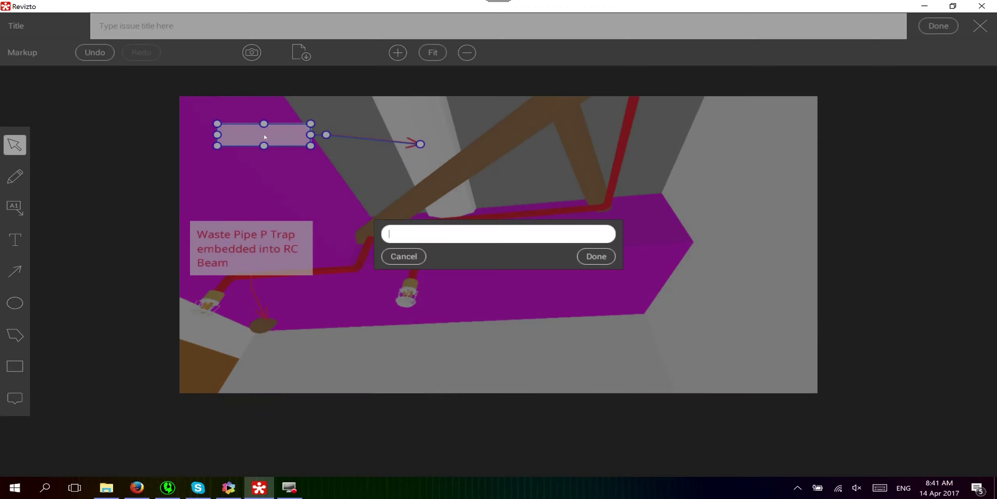
type("Light Fitting t")
type("oo high")
left_click(592, 256)
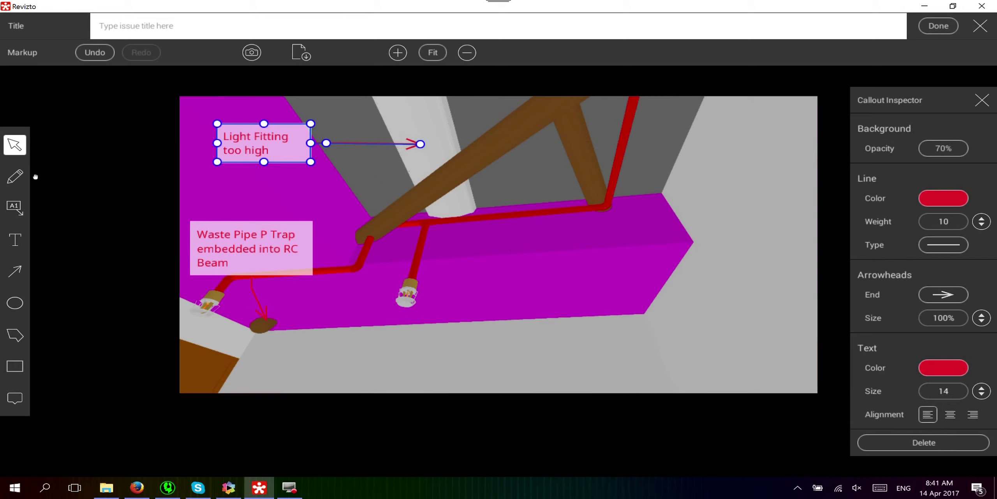
left_click(15, 207)
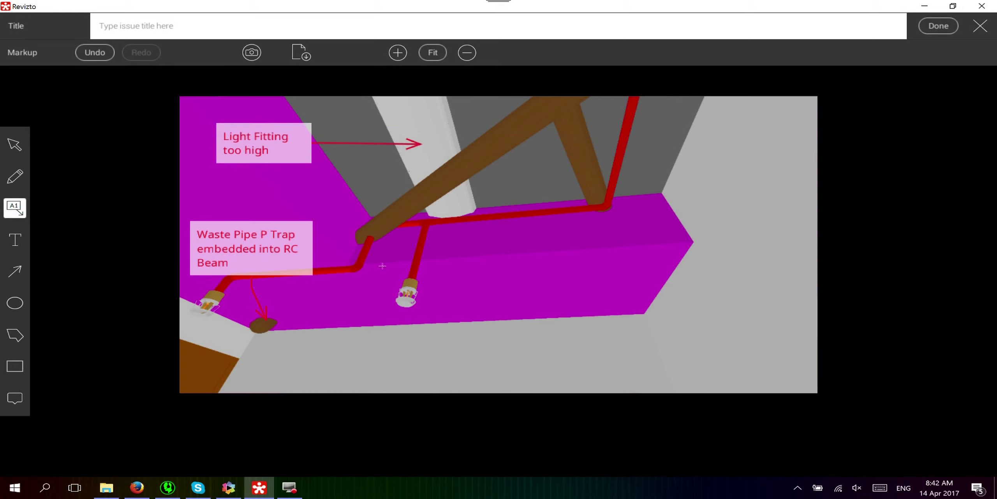
left_click_drag(371, 237, 502, 271)
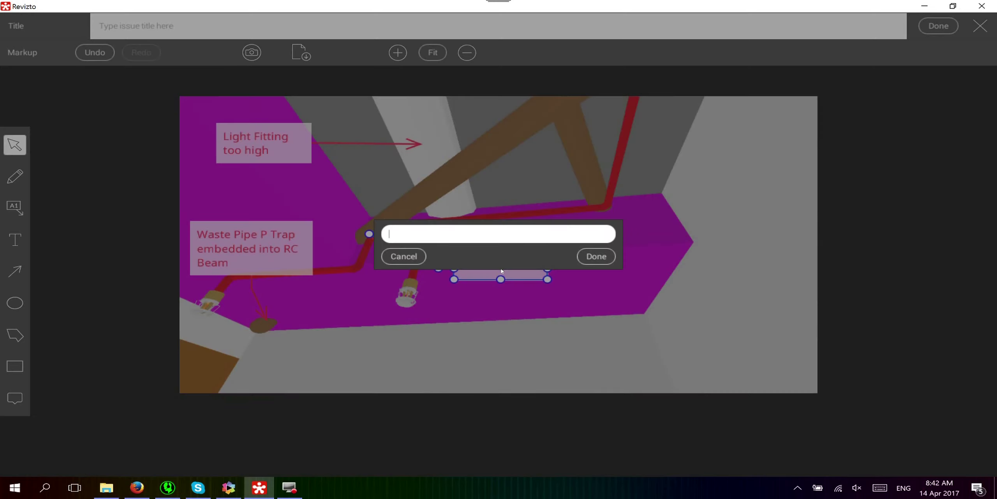
- Label the third callout 'Fire Protection Sprinkler pipe into Sanitary Waste Pipe' and resize it to three lines
type("Fire P")
type("rotection Sprink")
type("ler pipe")
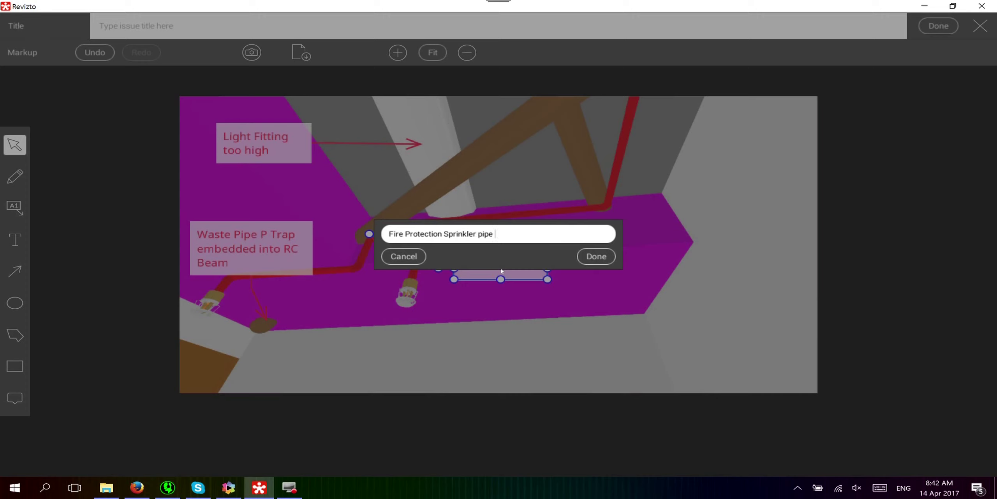
type(" t")
key("BackSpace")
type("it")
key("BackSpace")
type("nto")
type(" Sanita")
type("ry Wast")
type("e Pipe")
left_click(596, 256)
left_click_drag(547, 291, 593, 295)
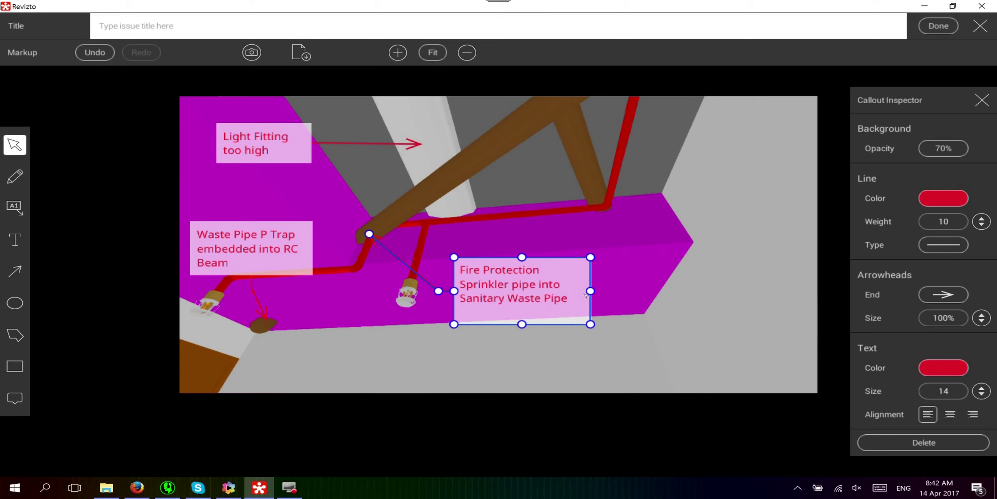
left_click_drag(522, 324, 530, 309)
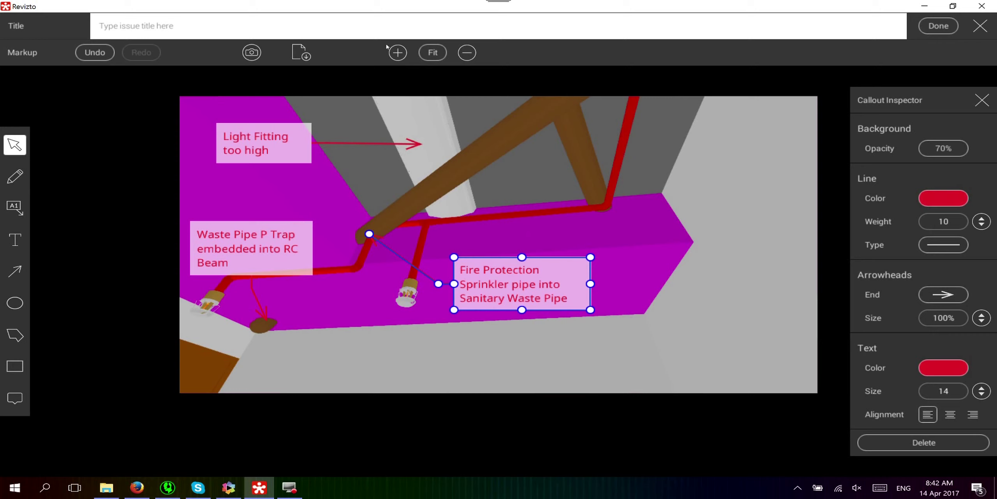
- Title the issue 'ME_B04 - M&E Services Clashes Issue' and save the markup as a new issue
left_click(388, 27)
type("ME_B04 - M&E Services Clashes Issue")
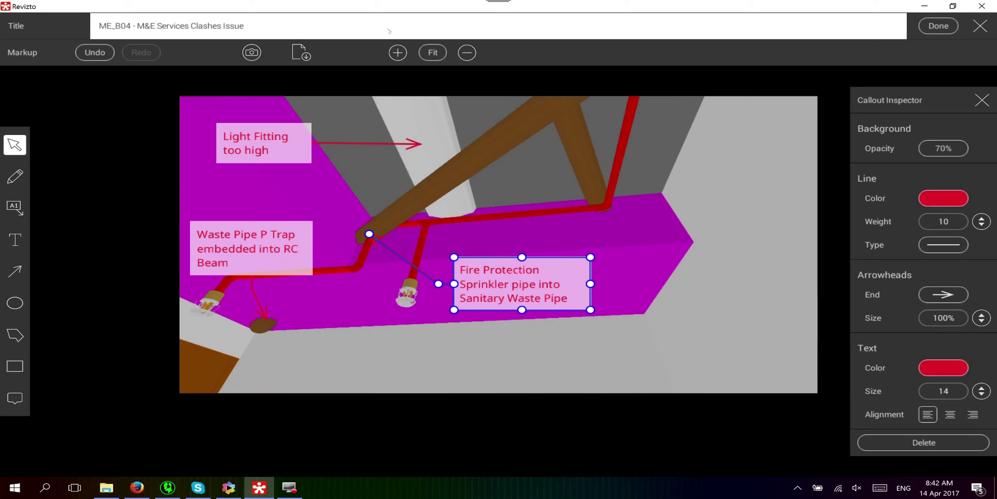
left_click(946, 27)
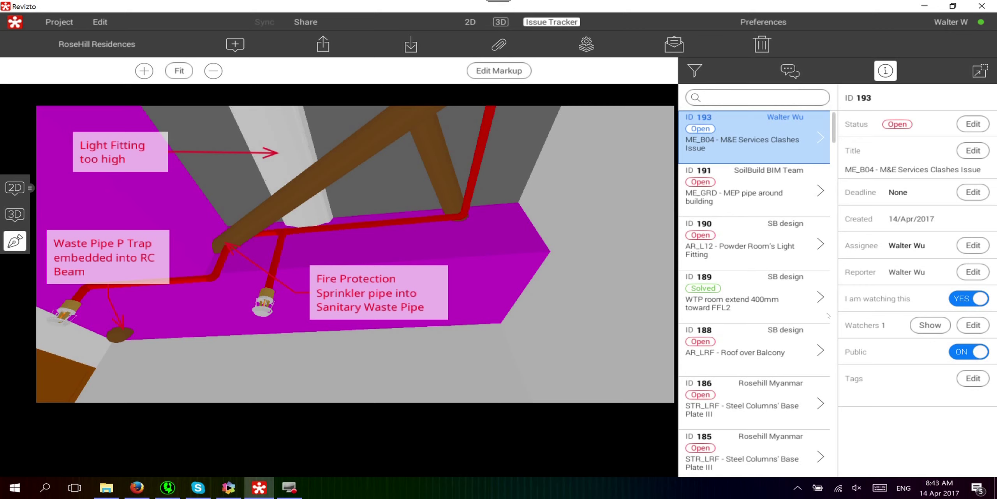
- Add three more project members as watchers, for 4 watchers in total
left_click(963, 328)
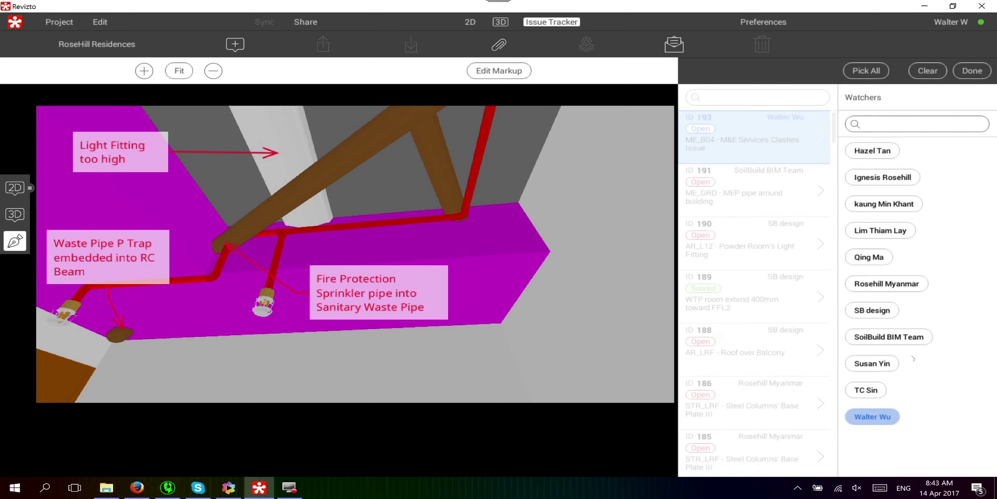
left_click(882, 365)
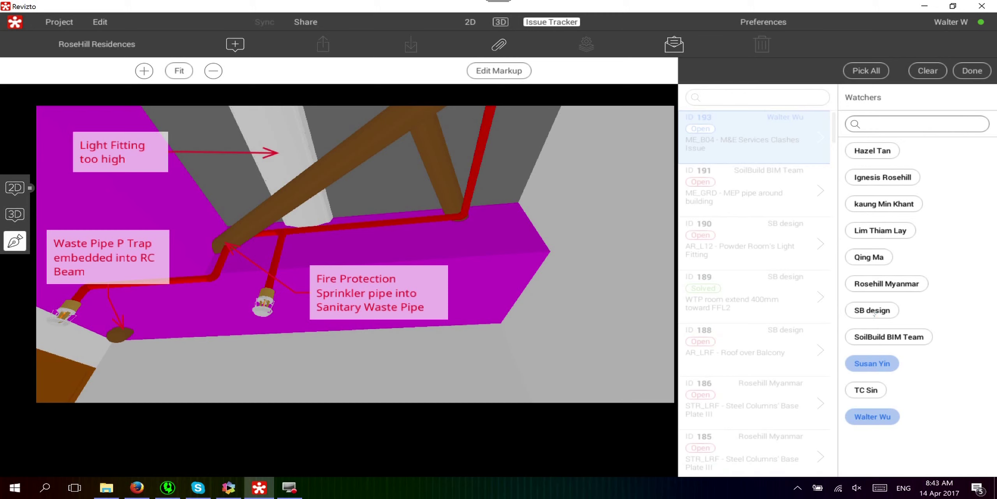
left_click(874, 313)
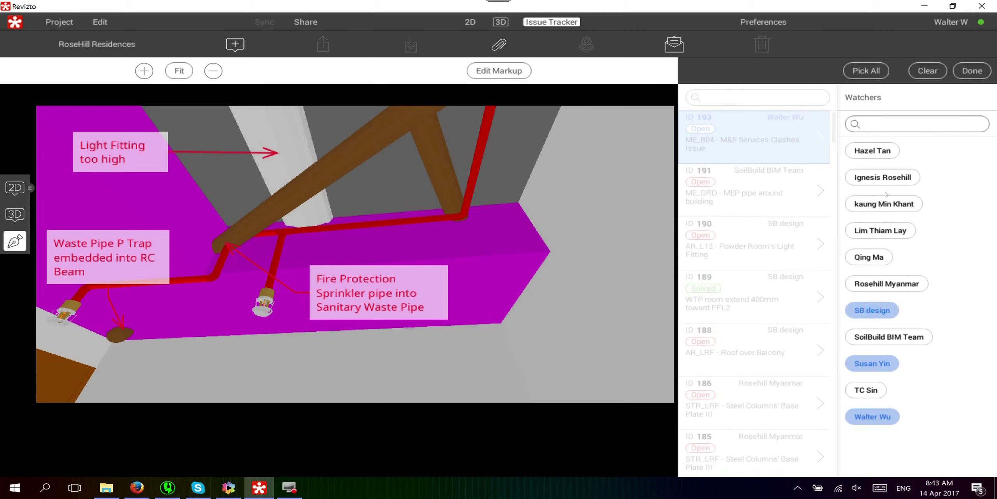
left_click(883, 177)
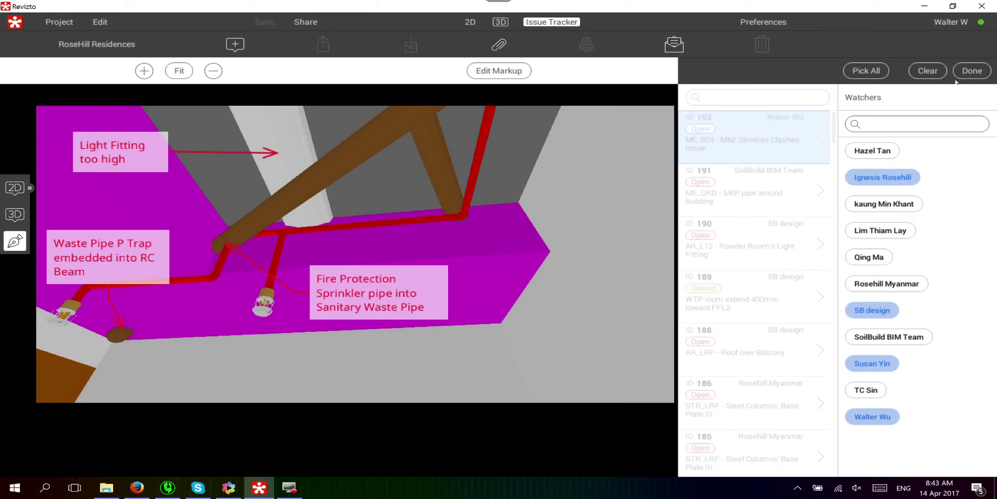
left_click(968, 71)
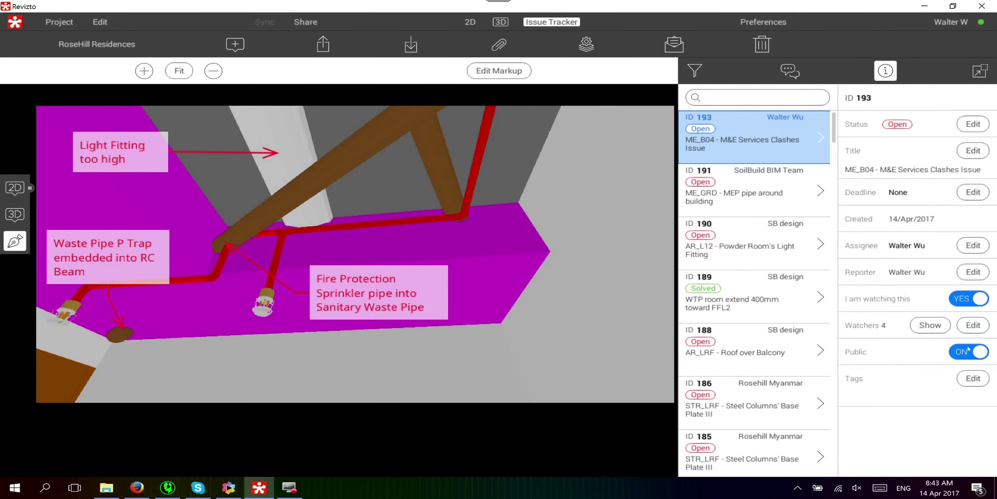
- Tag the issue B04, Beams and fire Protection
left_click(972, 377)
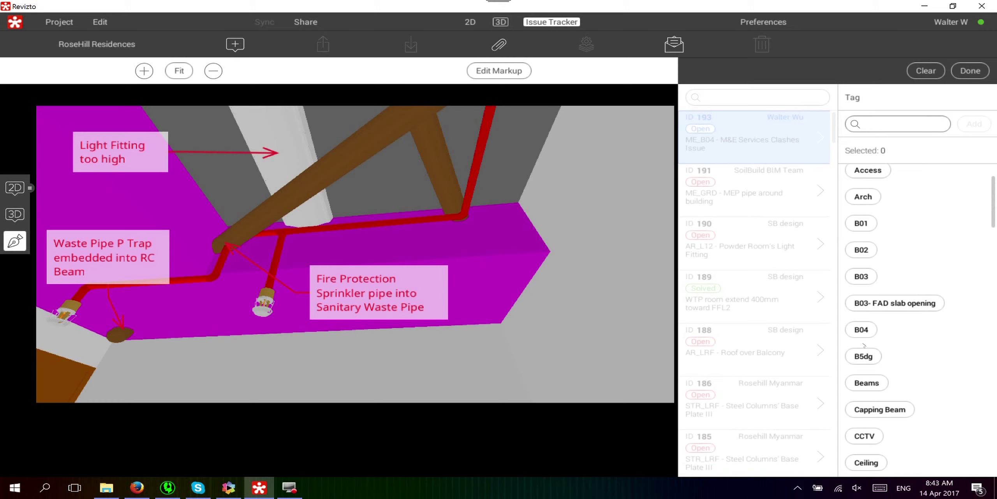
left_click(869, 329)
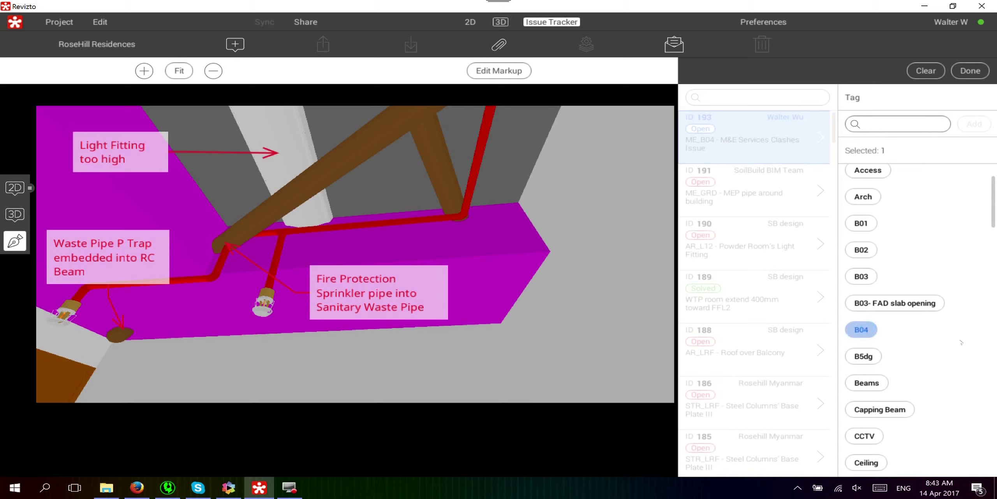
scroll(958, 358, "down", 3)
left_click(872, 291)
scroll(891, 371, "down", 2)
scroll(890, 370, "down", 2)
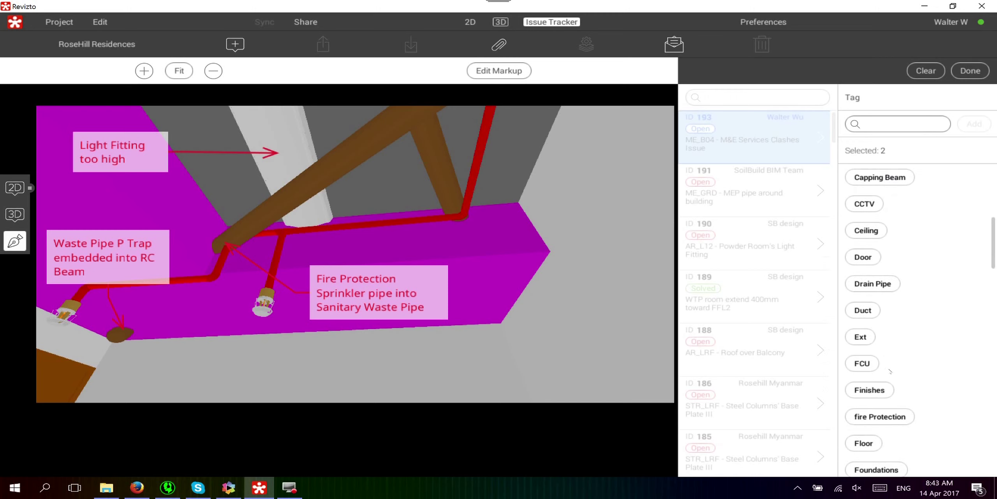
scroll(890, 371, "down", 1)
left_click(890, 383)
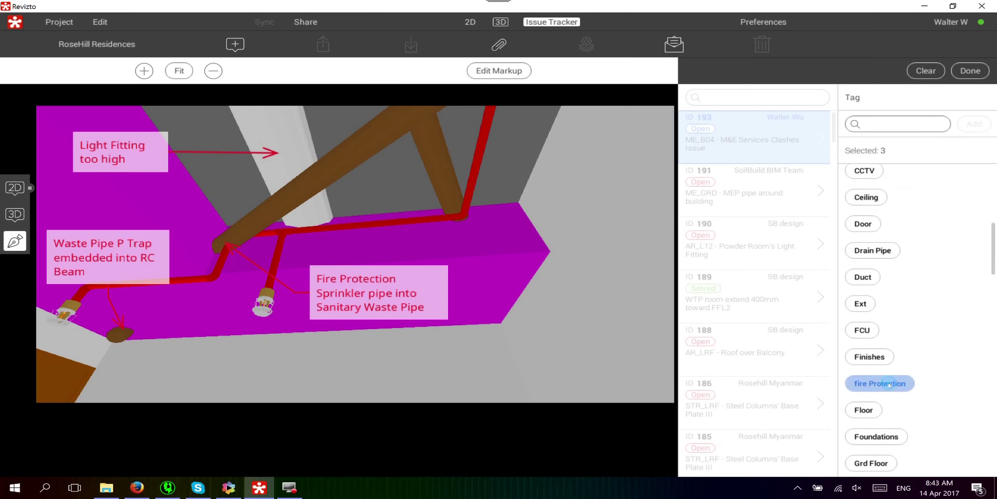
- Add the MEP, Pipe, Sanitary, Sprinkler and STR tags and confirm all eight
scroll(891, 384, "down", 3)
scroll(890, 384, "down", 3)
scroll(891, 384, "down", 1)
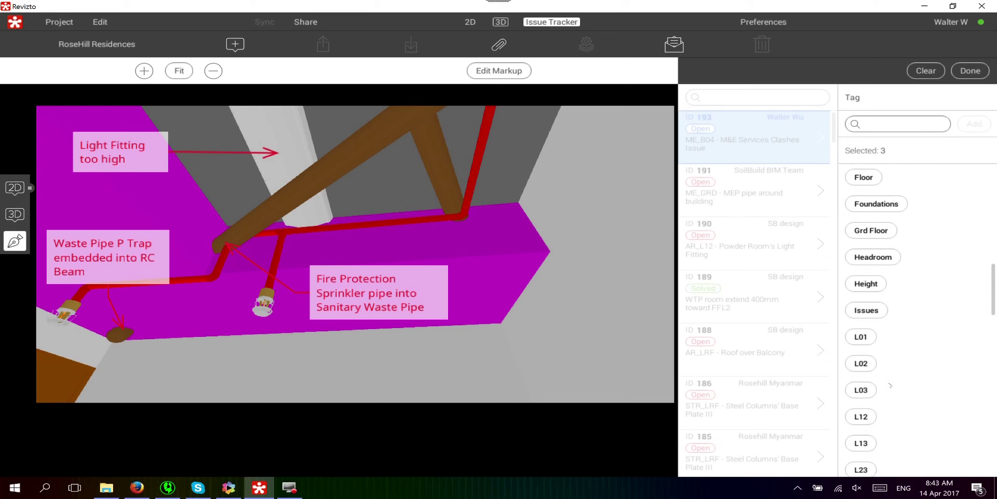
scroll(891, 385, "down", 2)
scroll(890, 385, "down", 1)
scroll(891, 384, "down", 1)
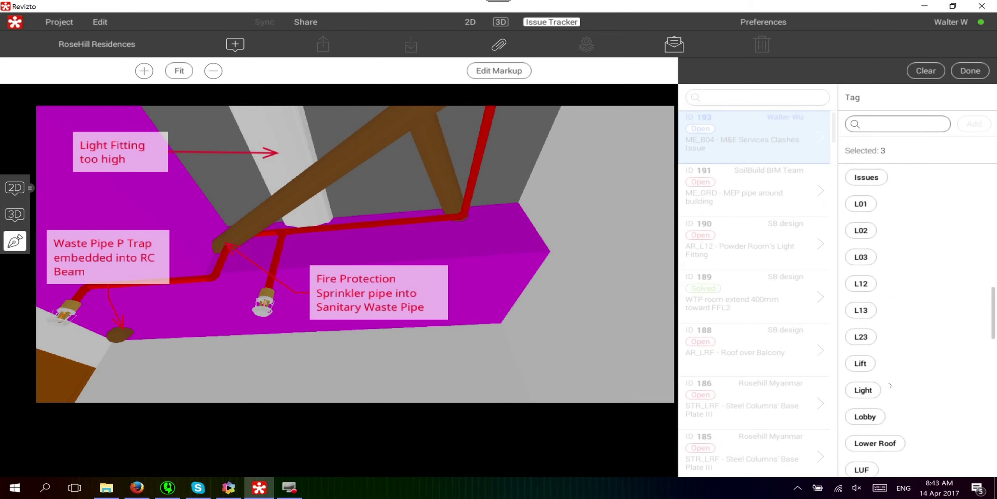
scroll(891, 385, "down", 3)
scroll(890, 385, "down", 2)
left_click(872, 331)
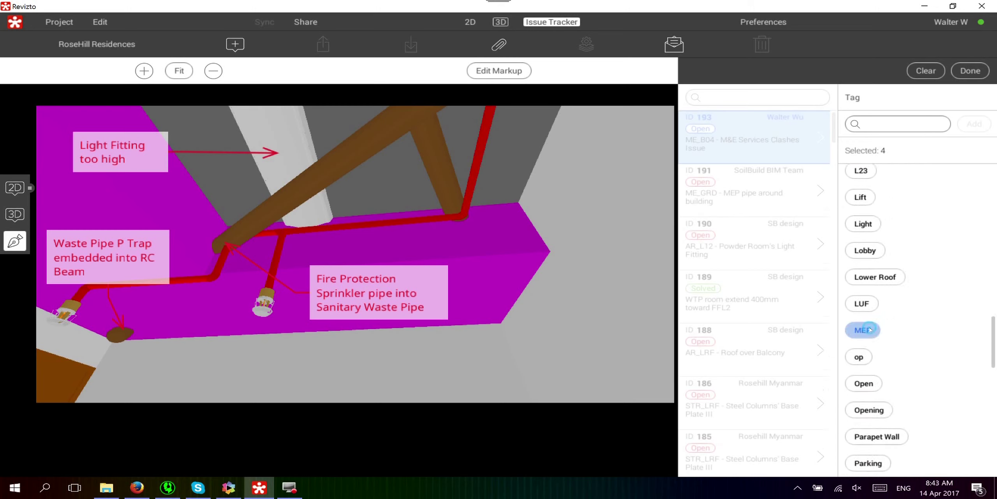
scroll(873, 335, "down", 3)
scroll(912, 355, "down", 1)
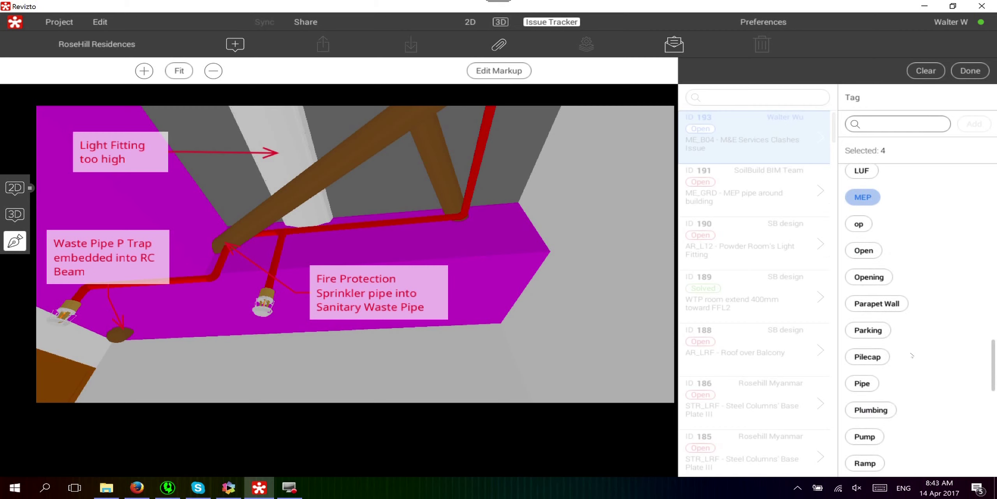
left_click(862, 383)
scroll(869, 386, "down", 3)
scroll(930, 401, "down", 2)
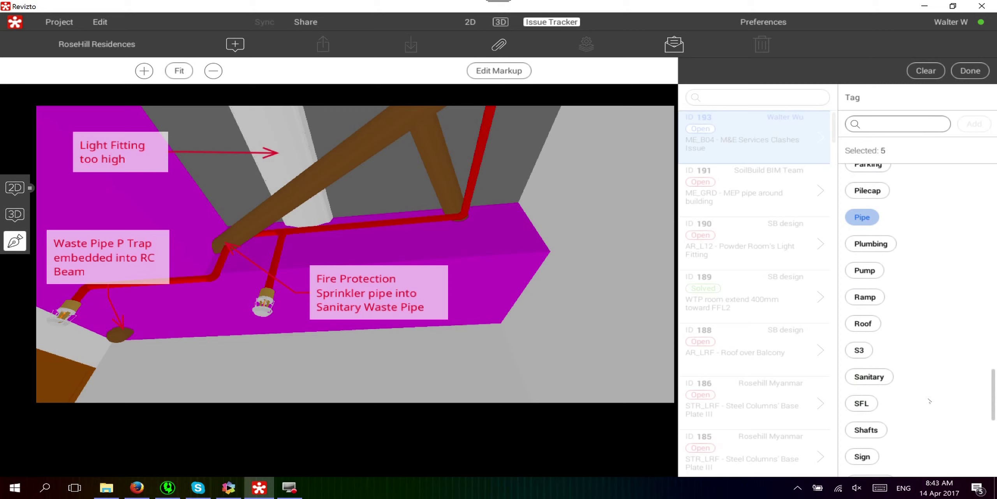
left_click(883, 382)
scroll(904, 411, "down", 3)
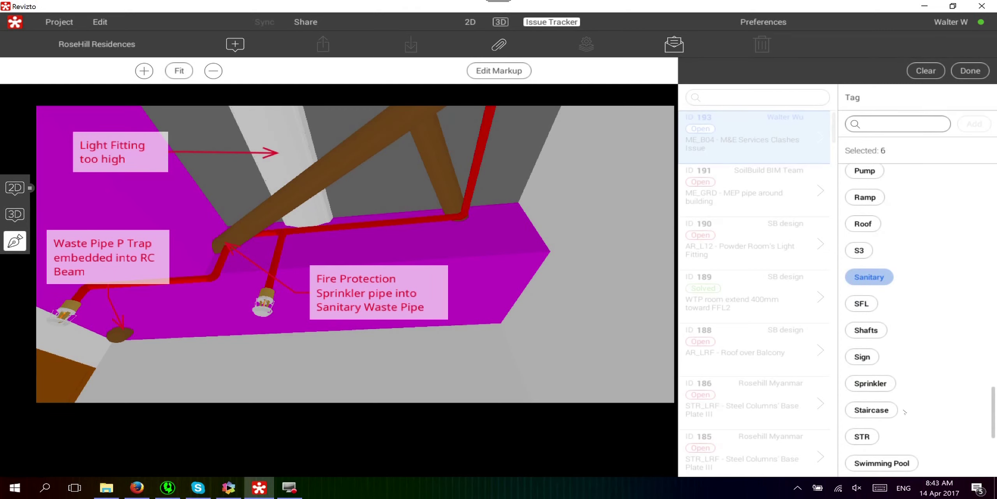
left_click(883, 387)
scroll(896, 406, "down", 3)
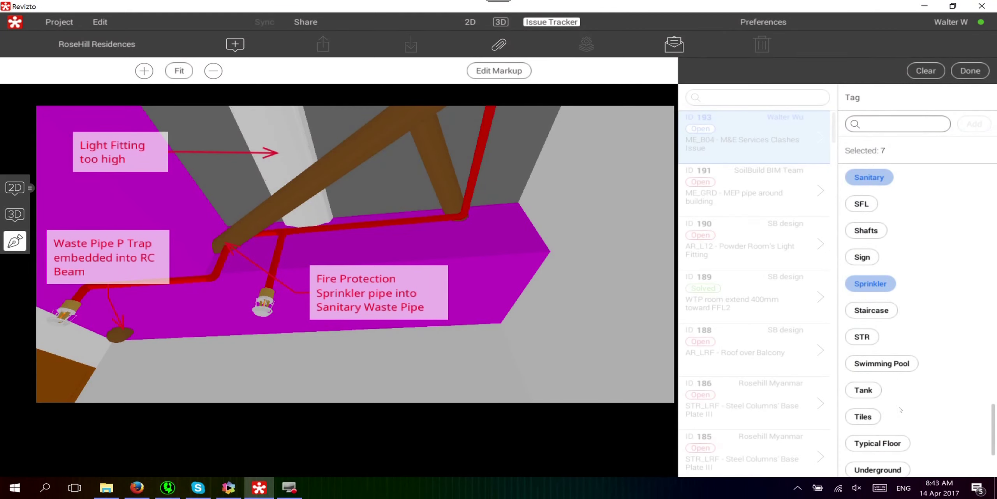
left_click(861, 341)
scroll(931, 423, "down", 3)
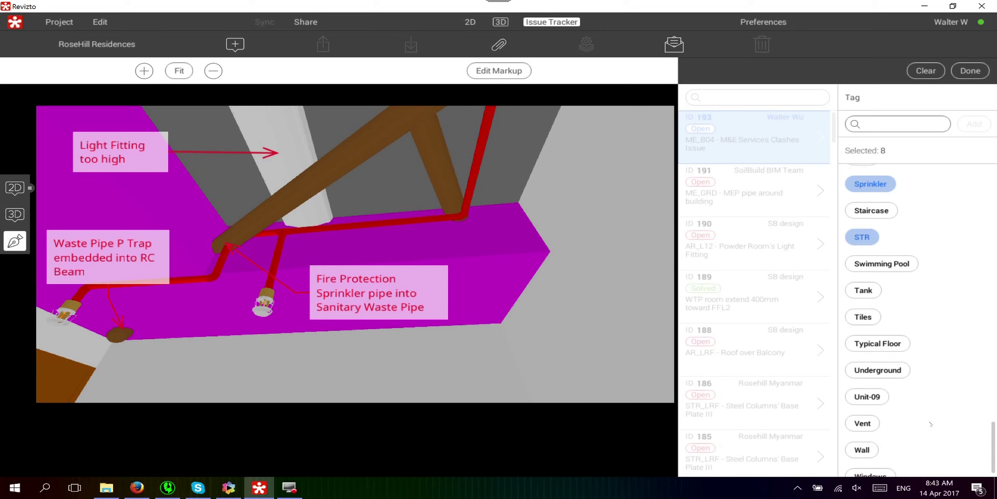
scroll(931, 424, "down", 1)
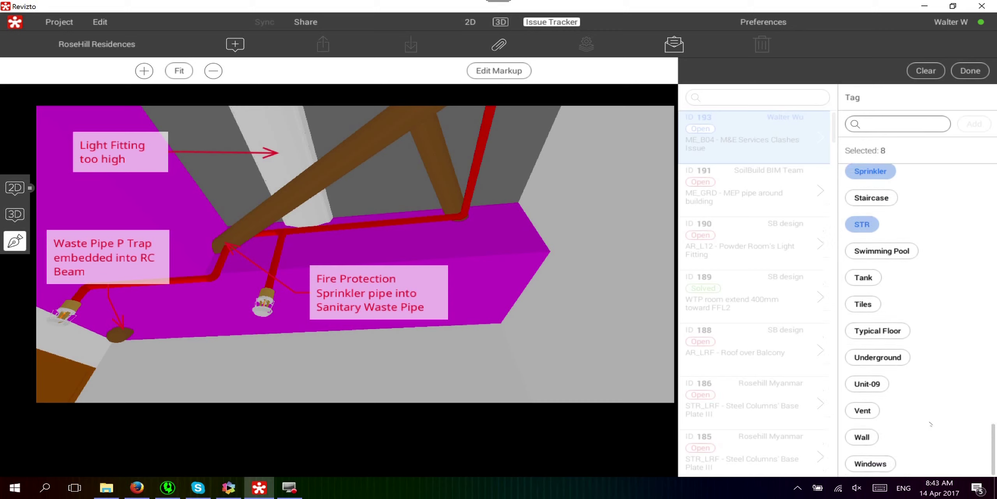
left_click(970, 71)
left_click(973, 245)
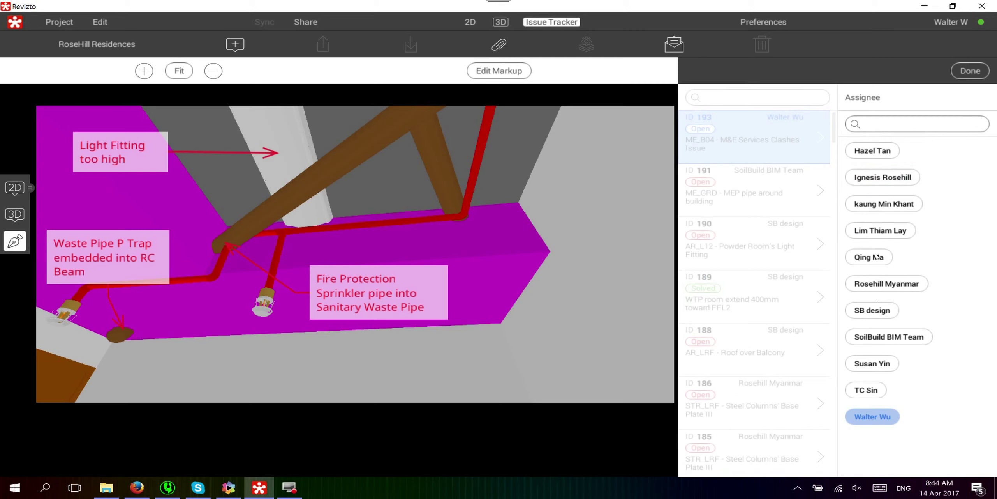
- Pick SoilBuild BIM Team as the assignee of issue 193
left_click(879, 336)
left_click(975, 192)
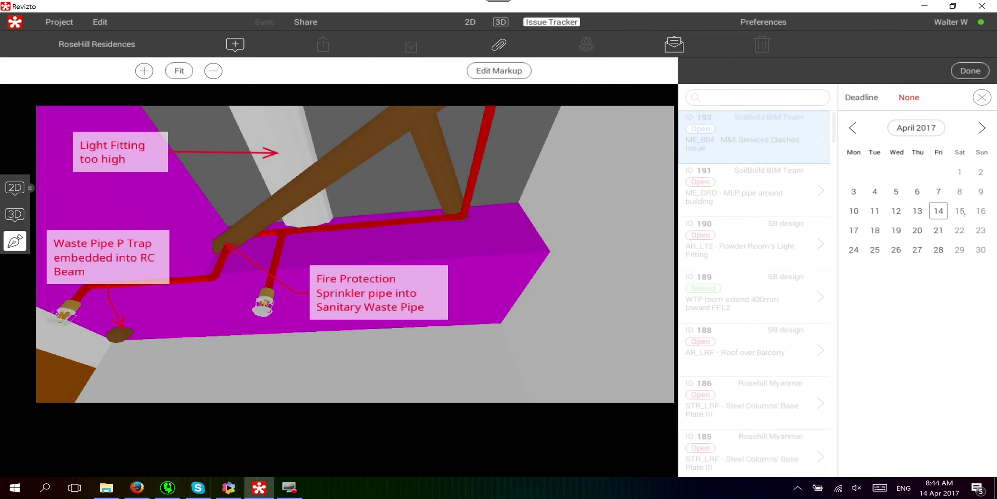
- Choose 31 May 2017 in the deadline calendar and confirm it with Done
left_click(982, 128)
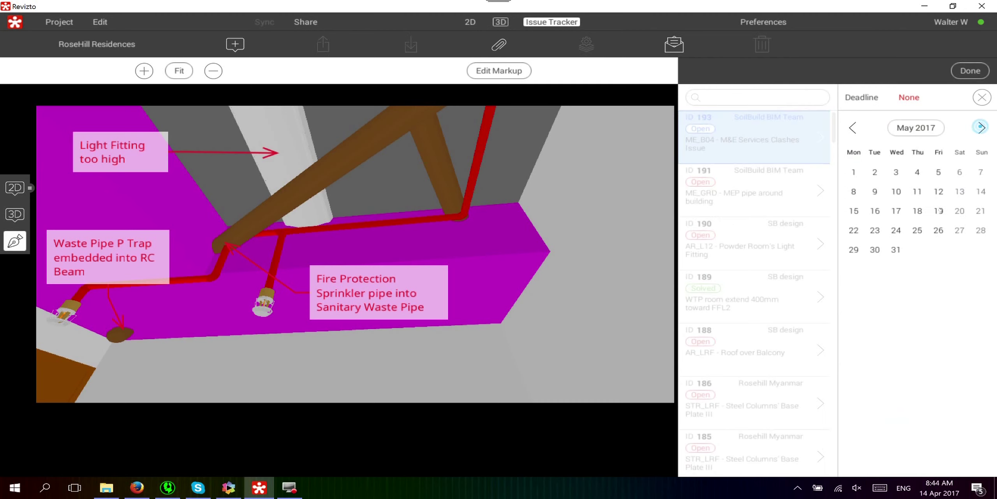
left_click(896, 249)
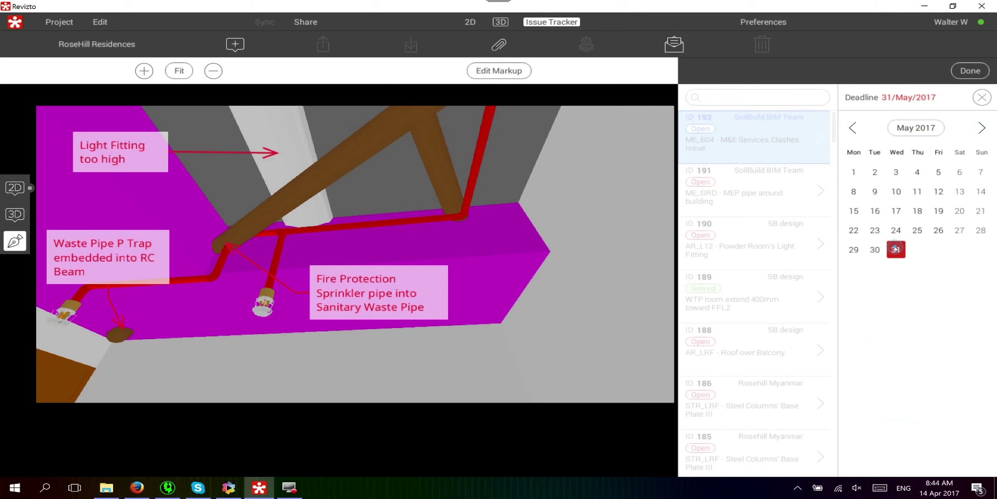
left_click(974, 70)
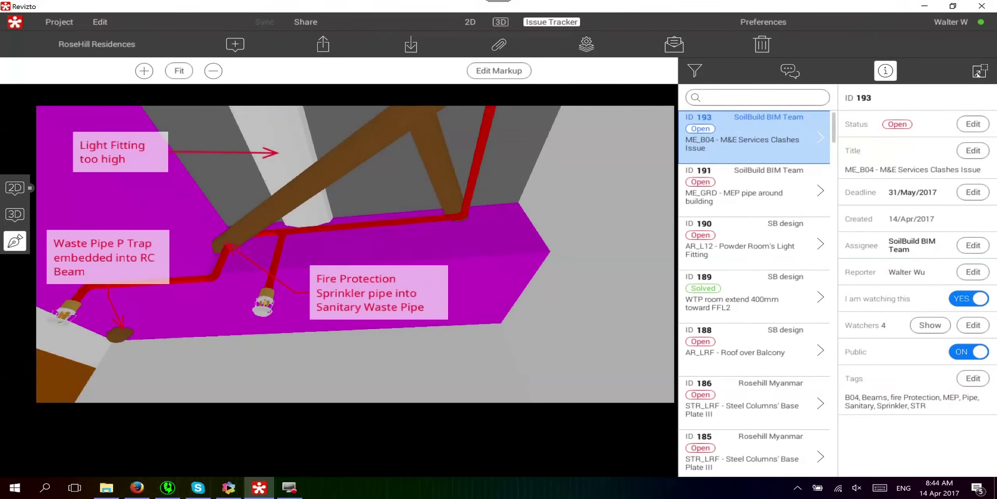